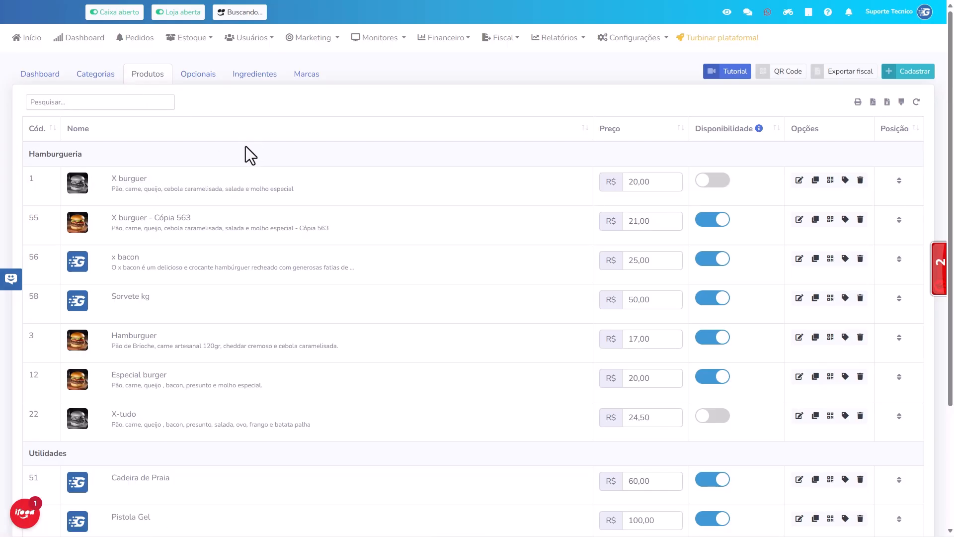
Set the cost price of the Pão ingredient to R$ 1,19 and save it
{"action": "left_click", "coordinate": [256, 79]}
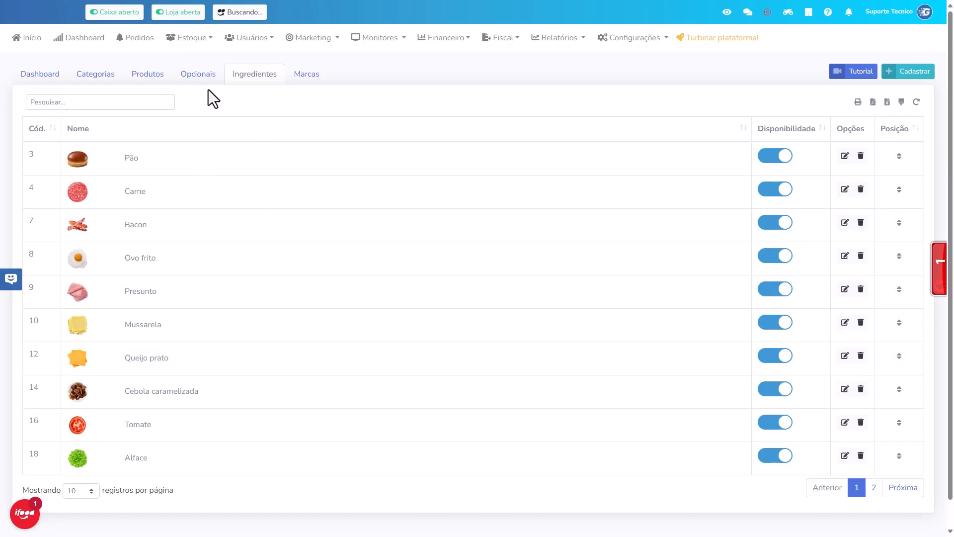
{"action": "left_click", "coordinate": [845, 156]}
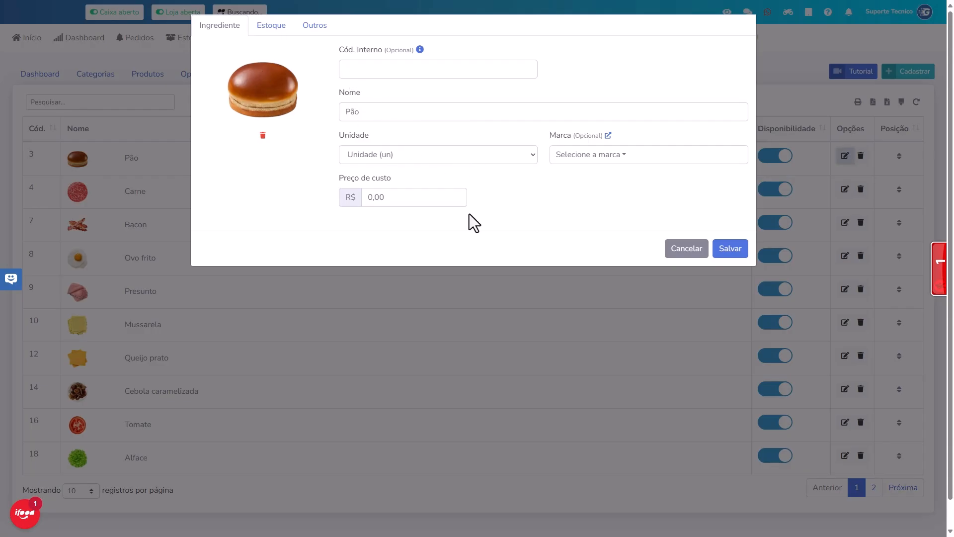
{"action": "left_click_drag", "start_coordinate": [392, 201], "coordinate": [357, 197]}
{"action": "type", "text": "1"}
{"action": "key", "text": "Return"}
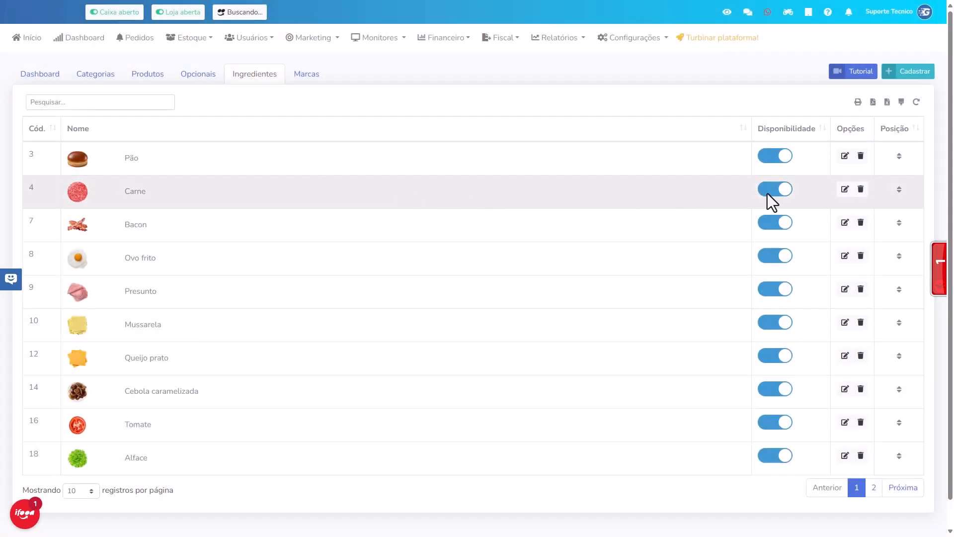
Set the Carne ingredient's unit to Unidade (un) and its cost price to R$ 2,50, and save it
{"action": "left_click", "coordinate": [846, 190]}
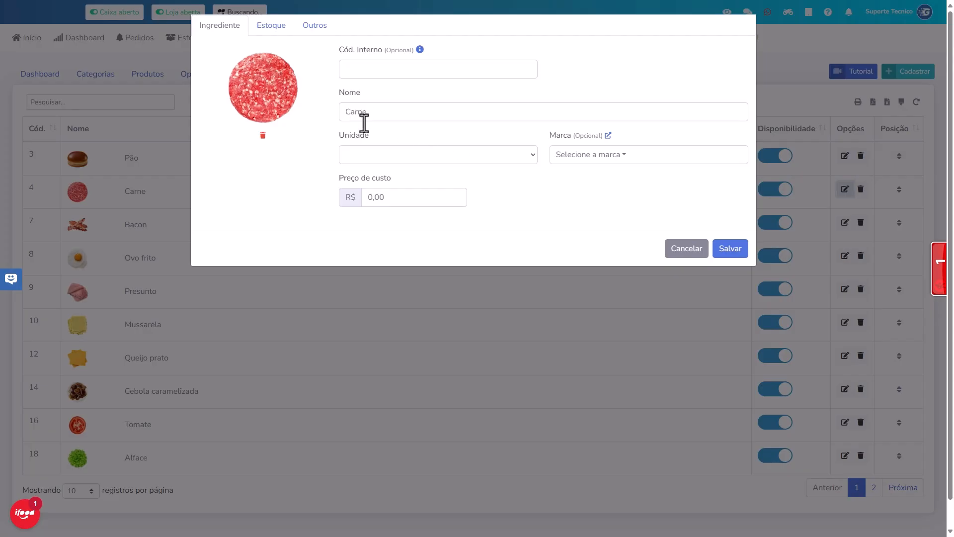
{"action": "left_click_drag", "start_coordinate": [391, 197], "coordinate": [362, 198]}
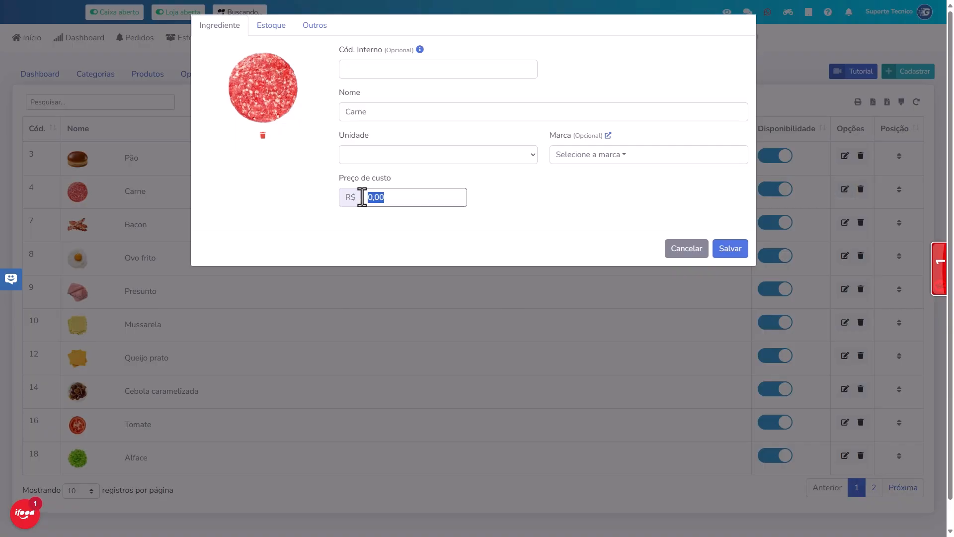
{"action": "type", "text": "2,50"}
{"action": "key", "text": "Return"}
{"action": "left_click", "coordinate": [590, 214]}
{"action": "left_click", "coordinate": [427, 157]}
{"action": "left_click", "coordinate": [399, 174]}
{"action": "left_click", "coordinate": [399, 158]}
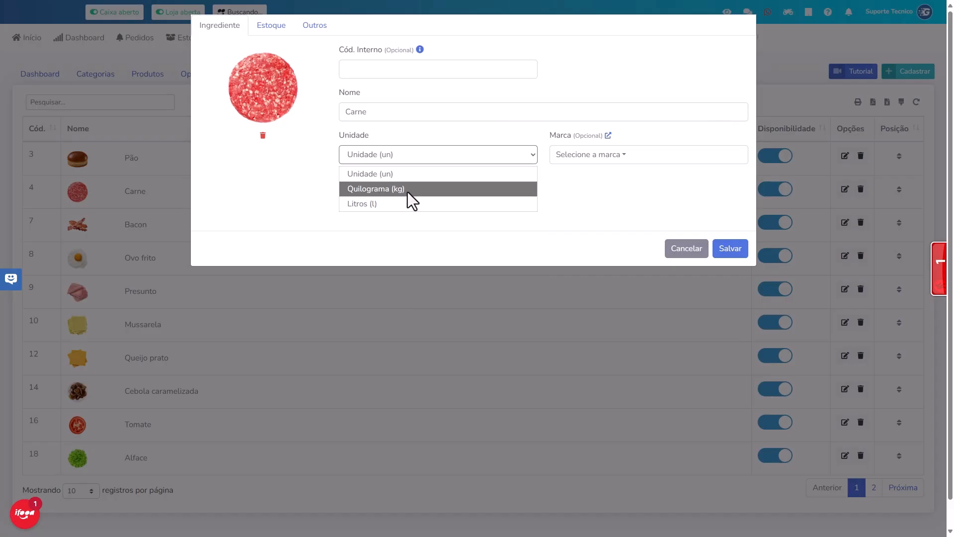
{"action": "left_click", "coordinate": [411, 178]}
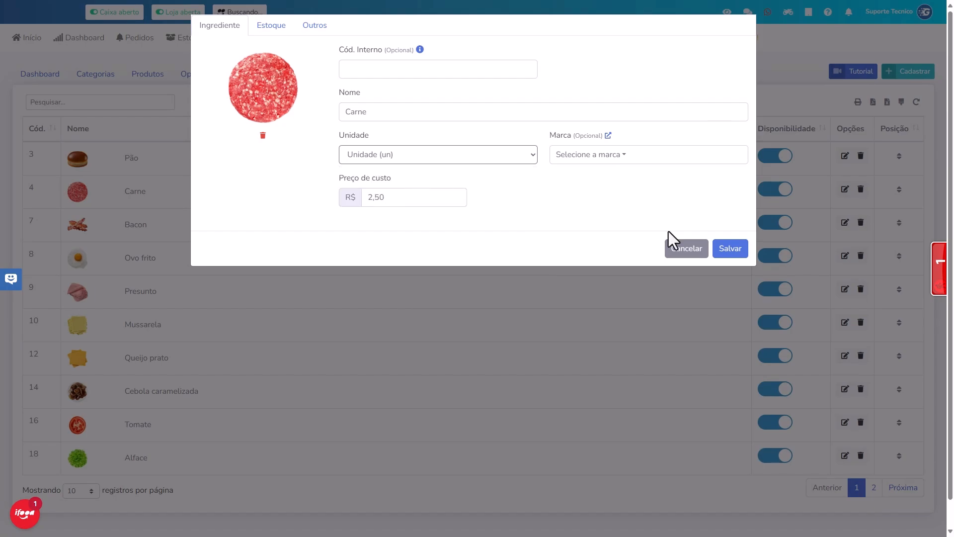
{"action": "left_click", "coordinate": [730, 250]}
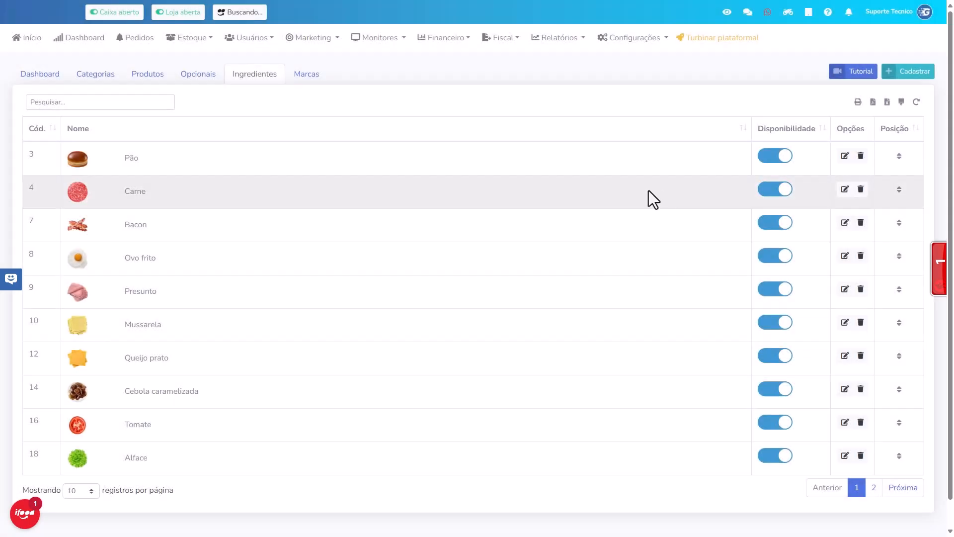
Set the Bacon ingredient's unit to Quilograma (kg) and its cost price to R$ 15,00, and save it
{"action": "left_click", "coordinate": [845, 223]}
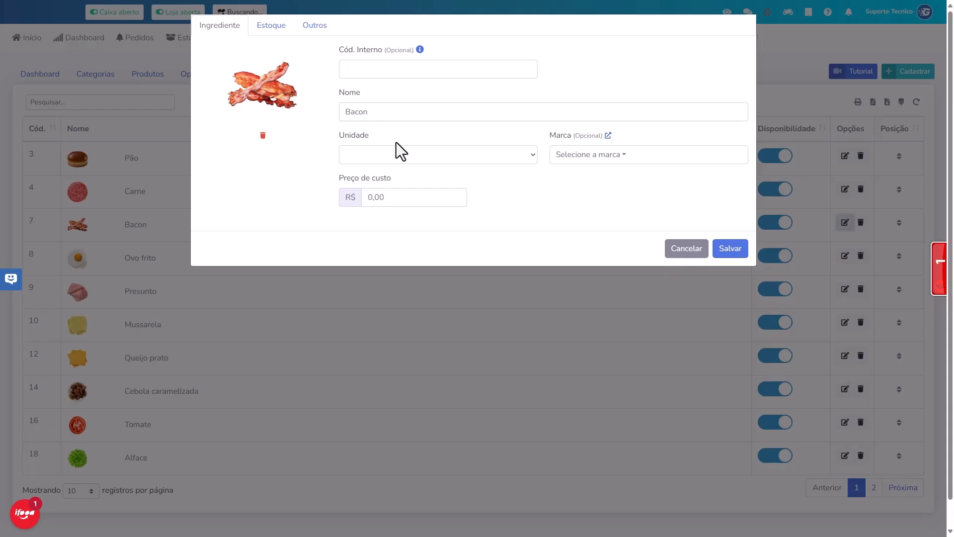
{"action": "left_click", "coordinate": [396, 155]}
{"action": "left_click", "coordinate": [398, 174]}
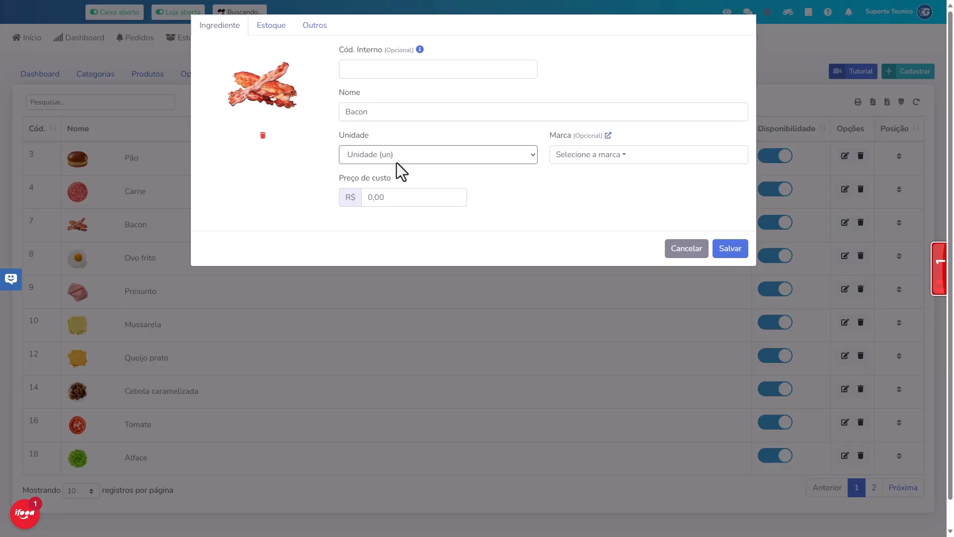
{"action": "left_click", "coordinate": [397, 158]}
{"action": "left_click", "coordinate": [399, 190]}
{"action": "left_click", "coordinate": [405, 160]}
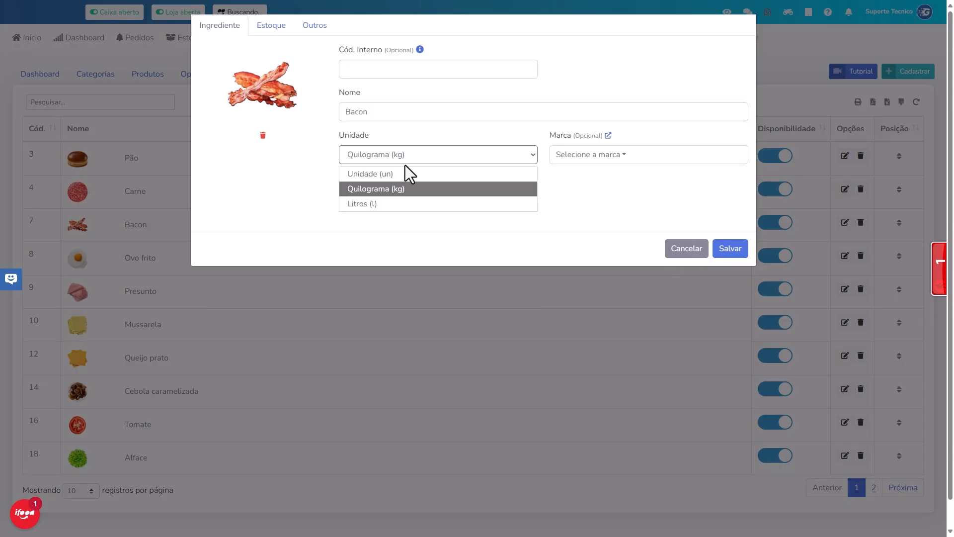
{"action": "left_click", "coordinate": [401, 190]}
{"action": "left_click", "coordinate": [383, 197]}
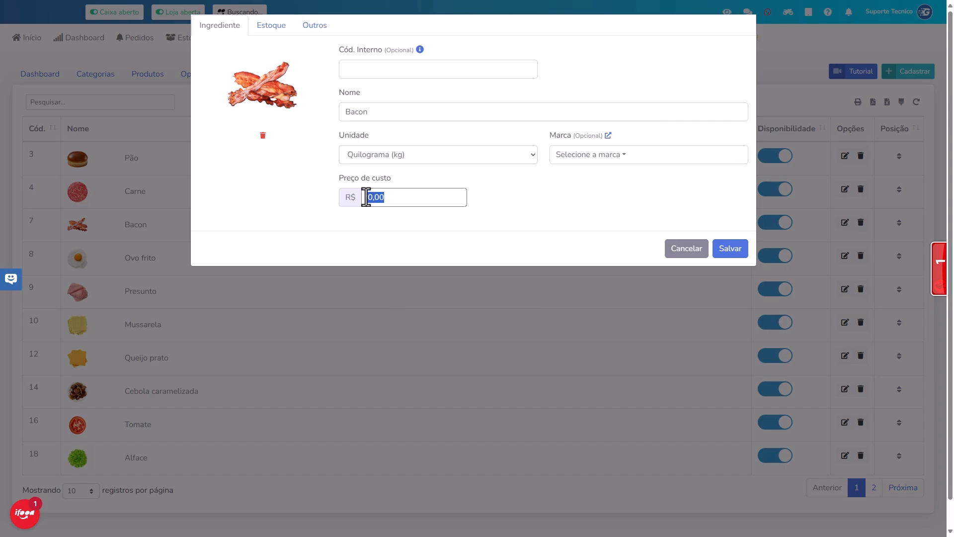
{"action": "type", "text": "14,00"}
{"action": "key", "text": "Return"}
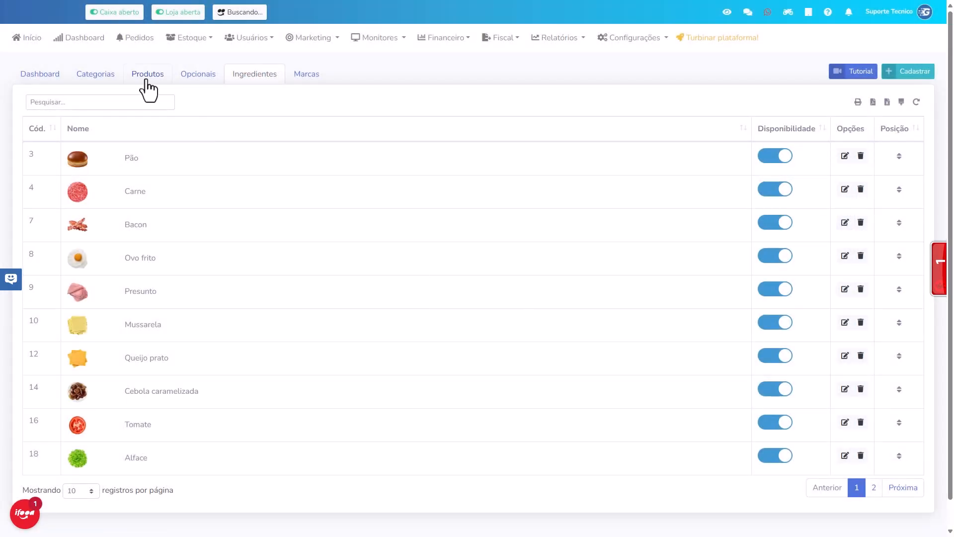
In the Hamburguer product's Ficha Técnica, set the Pão quantity to 1 un
{"action": "left_click", "coordinate": [149, 74]}
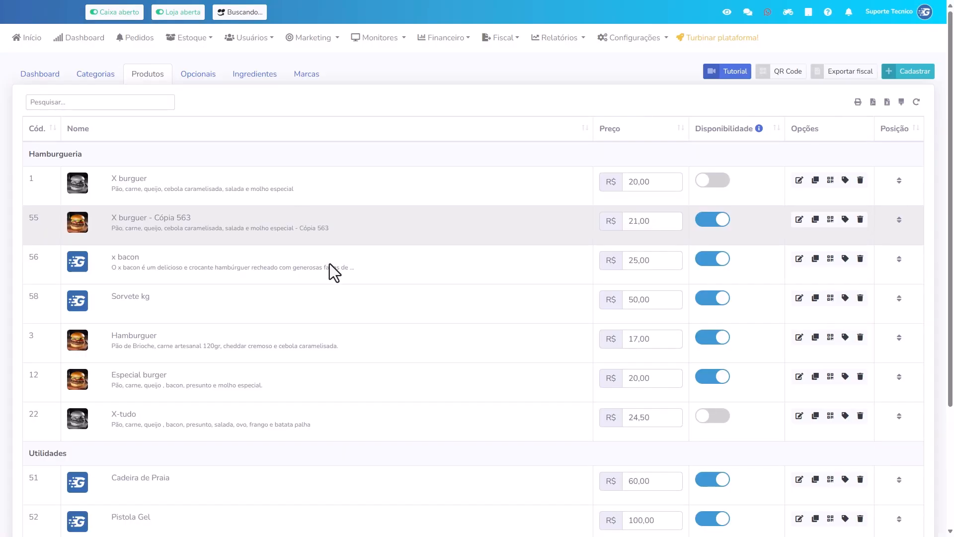
{"action": "scroll", "coordinate": [473, 258], "scroll_direction": "down", "scroll_amount": 2}
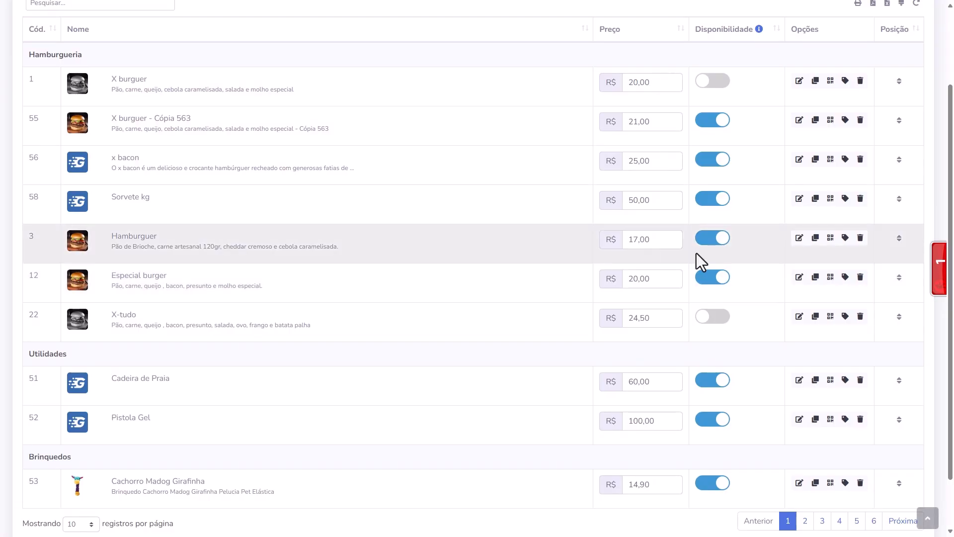
{"action": "left_click", "coordinate": [798, 238]}
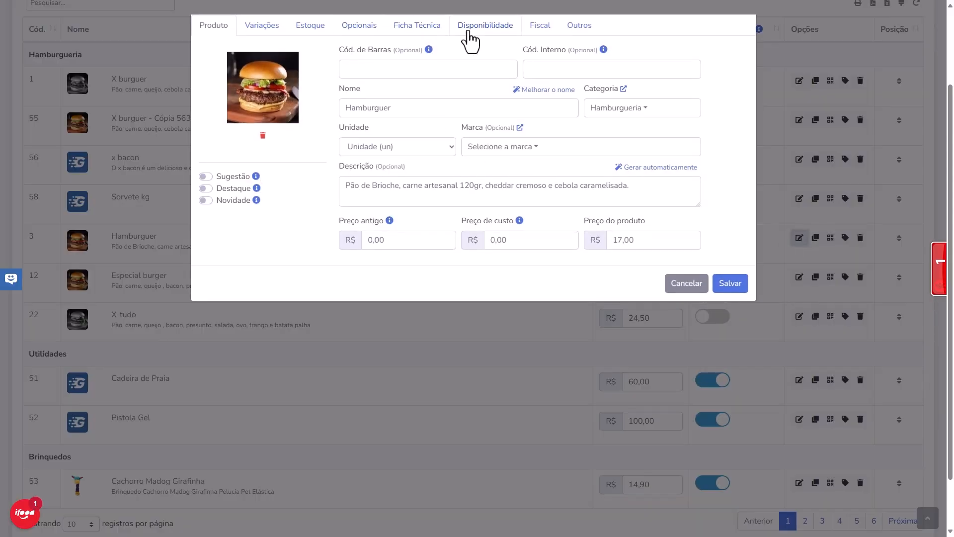
{"action": "left_click", "coordinate": [434, 29]}
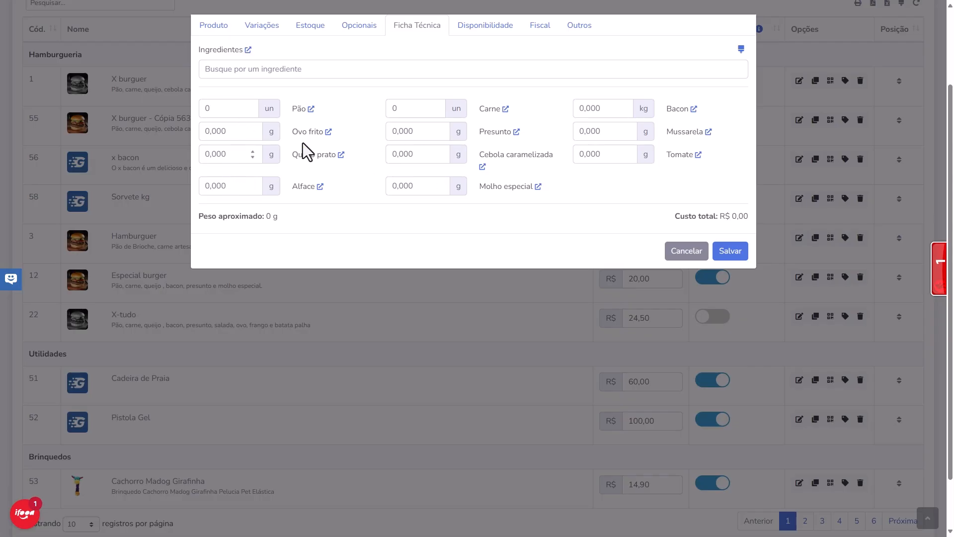
{"action": "left_click", "coordinate": [248, 105]}
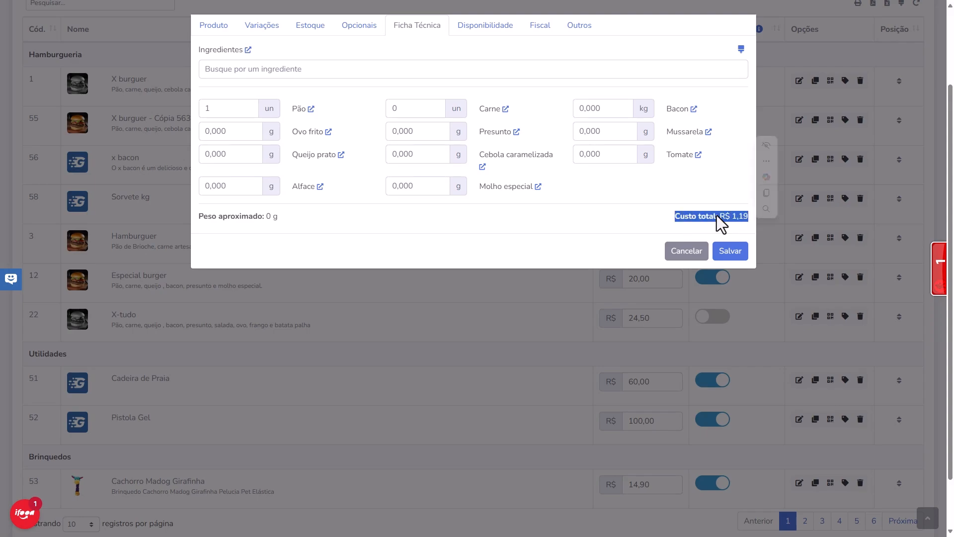
{"action": "left_click", "coordinate": [367, 213]}
Set the Hamburguer recipe quantities to 1 un of Carne and 0,100 kg of Bacon
{"action": "double_click", "coordinate": [398, 106]}
{"action": "type", "text": "1"}
{"action": "left_click", "coordinate": [547, 175]}
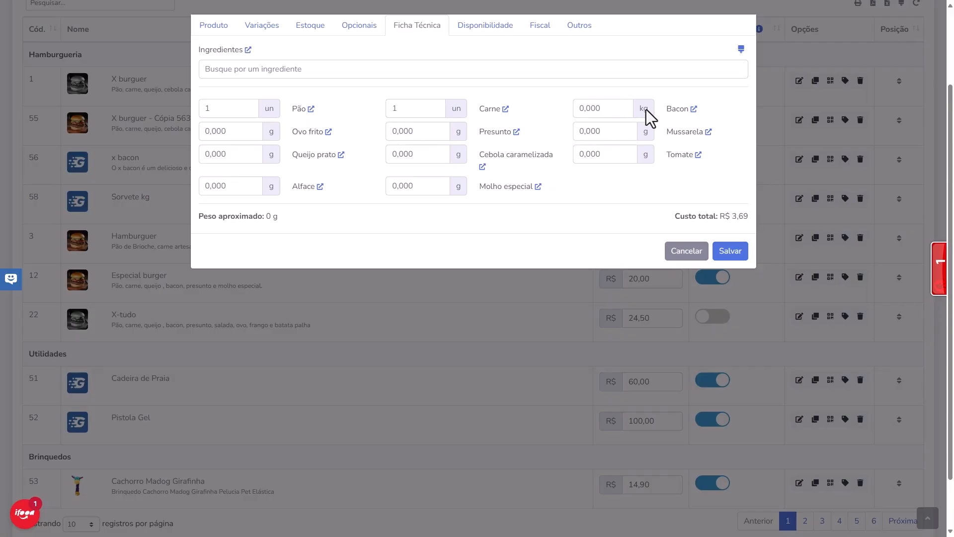
{"action": "left_click_drag", "start_coordinate": [600, 107], "coordinate": [576, 108]}
{"action": "type", "text": "1"}
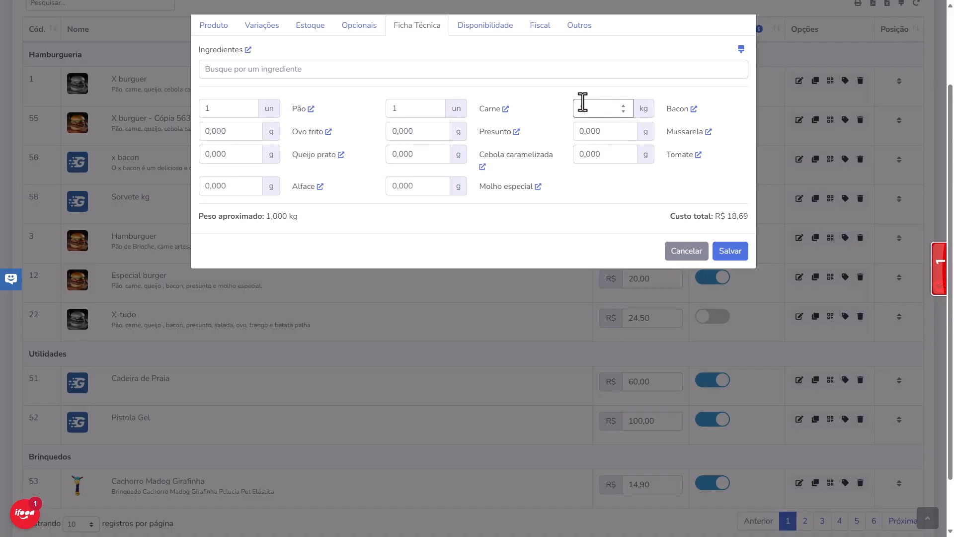
{"action": "key", "text": "BackSpace"}
{"action": "type", "text": "0,100"}
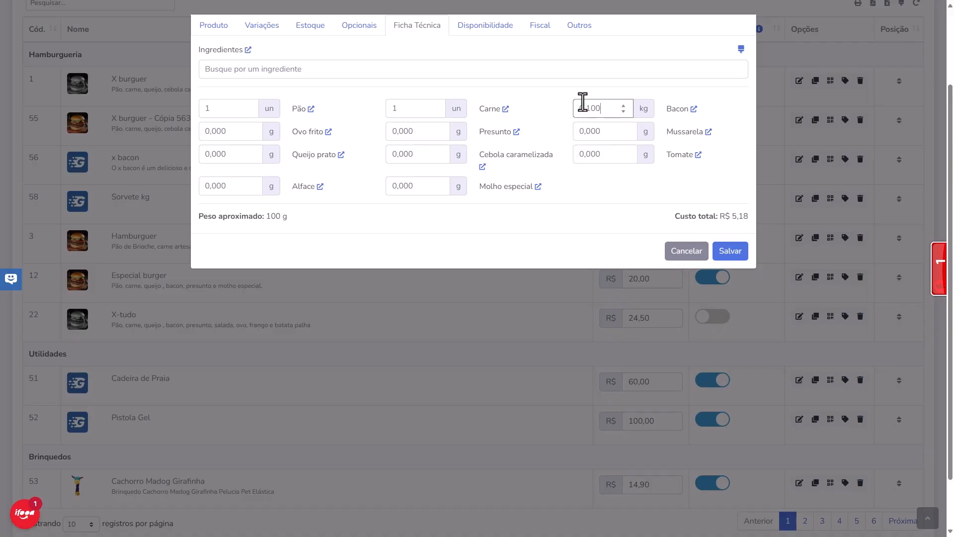
{"action": "left_click", "coordinate": [603, 154]}
Check the approximate weight and total cost of the Hamburguer recipe
{"action": "left_click_drag", "start_coordinate": [203, 216], "coordinate": [223, 218]}
{"action": "left_click", "coordinate": [290, 229]}
{"action": "left_click_drag", "start_coordinate": [682, 219], "coordinate": [724, 218]}
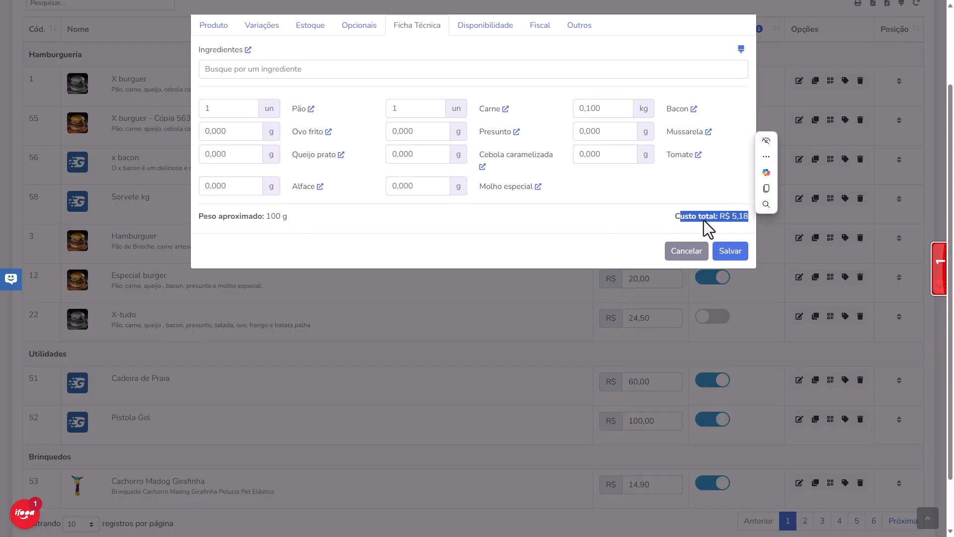
{"action": "left_click", "coordinate": [701, 216]}
{"action": "double_click", "coordinate": [743, 216]}
{"action": "left_click", "coordinate": [651, 212]}
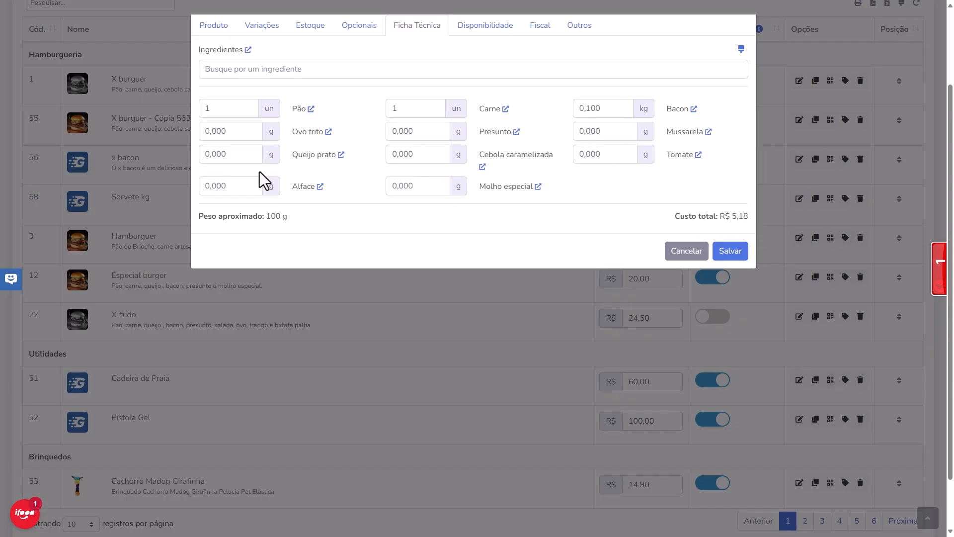
Set the Ovo frito quantity in the Hamburguer recipe to 1 g and check the total cost
{"action": "left_click_drag", "start_coordinate": [218, 131], "coordinate": [204, 130]}
{"action": "type", "text": "1"}
{"action": "left_click", "coordinate": [378, 204]}
{"action": "left_click_drag", "start_coordinate": [724, 218], "coordinate": [745, 215]}
{"action": "left_click", "coordinate": [650, 206]}
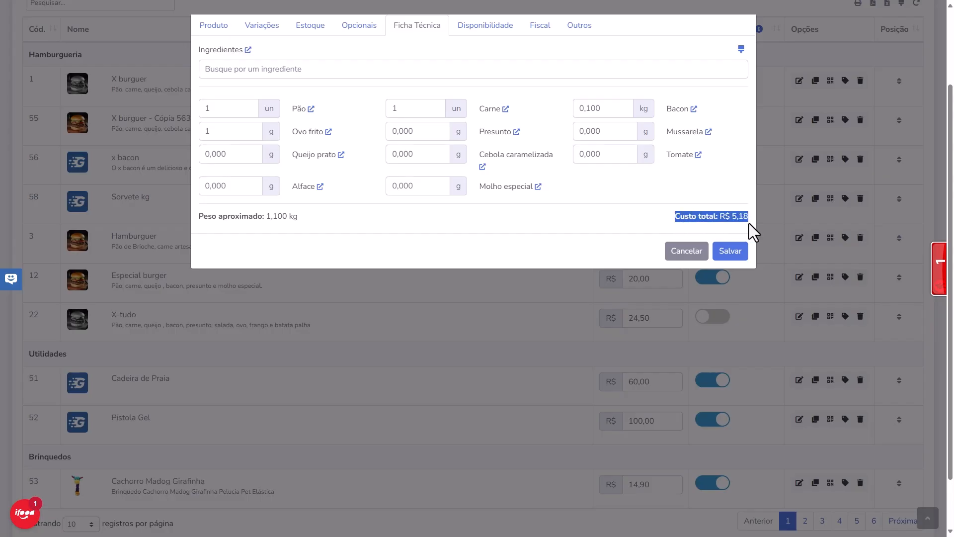
Check the Hamburguer product's Preço de custo field and save the product with its recipe
{"action": "left_click", "coordinate": [216, 28]}
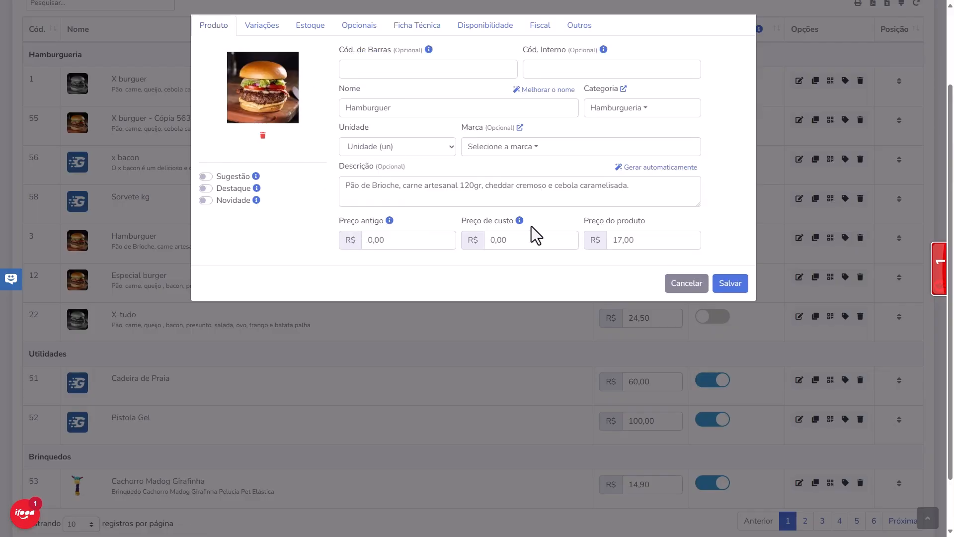
{"action": "left_click_drag", "start_coordinate": [460, 217], "coordinate": [513, 223]}
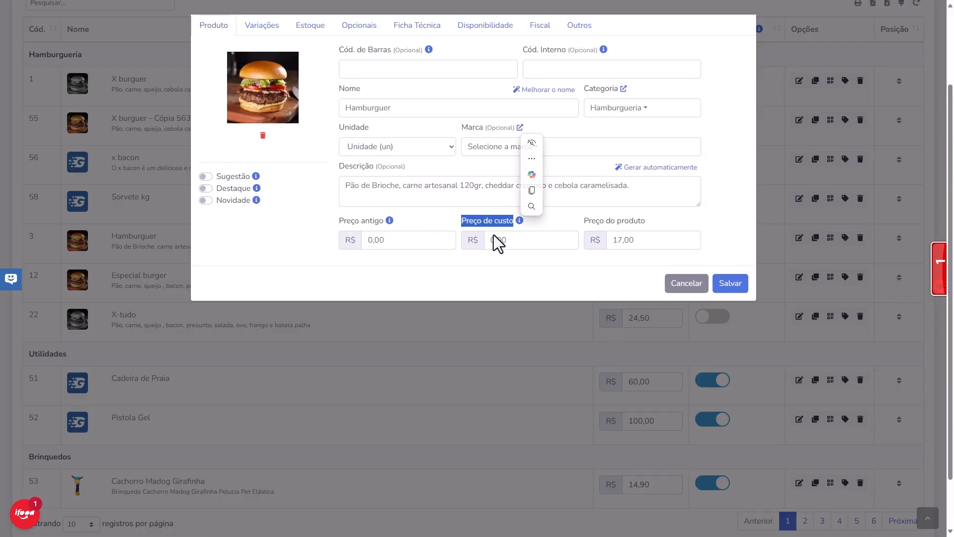
{"action": "left_click", "coordinate": [728, 253]}
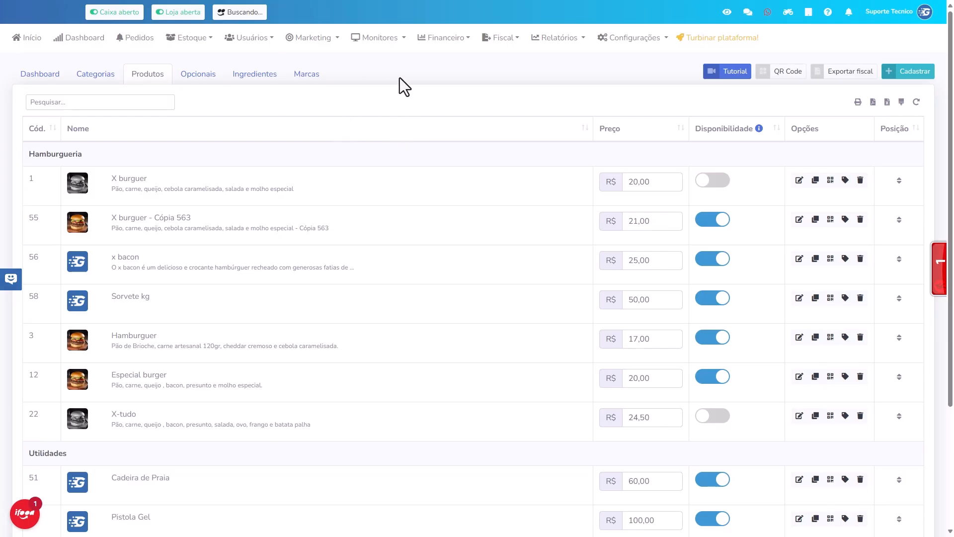
Open the Ficha Técnica overview of the stock module and check the Hamburguer's cost price
{"action": "left_click", "coordinate": [190, 39]}
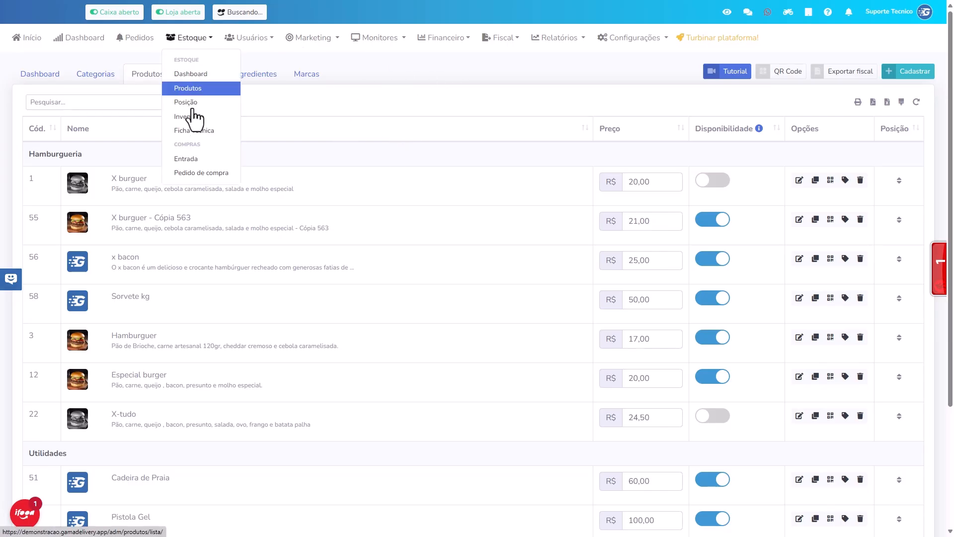
{"action": "left_click", "coordinate": [193, 132]}
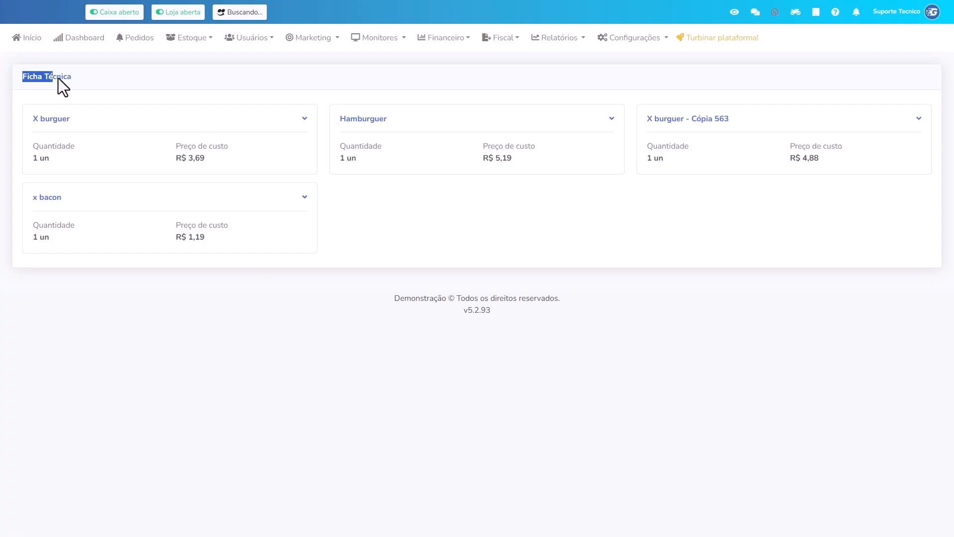
{"action": "left_click_drag", "start_coordinate": [58, 79], "coordinate": [73, 79]}
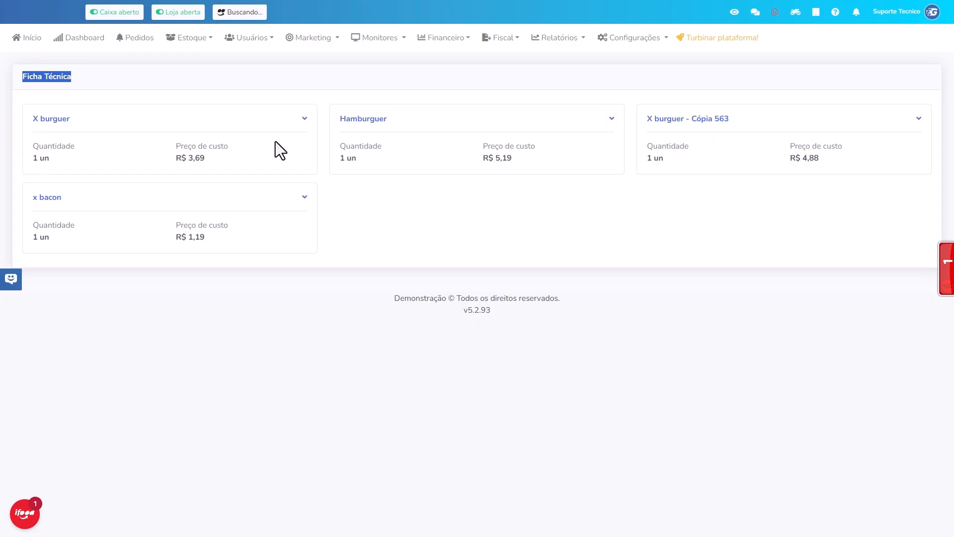
{"action": "left_click_drag", "start_coordinate": [339, 118], "coordinate": [387, 123]}
{"action": "left_click", "coordinate": [537, 166]}
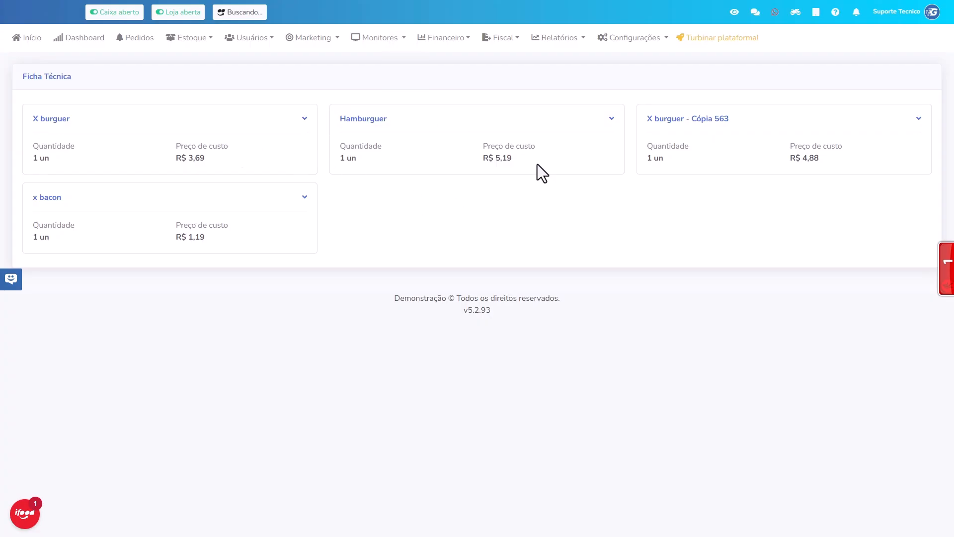
Expand the Hamburguer card and examine its quantity, cost price, ingredients and the cost of each ingredient
{"action": "left_click", "coordinate": [613, 121]}
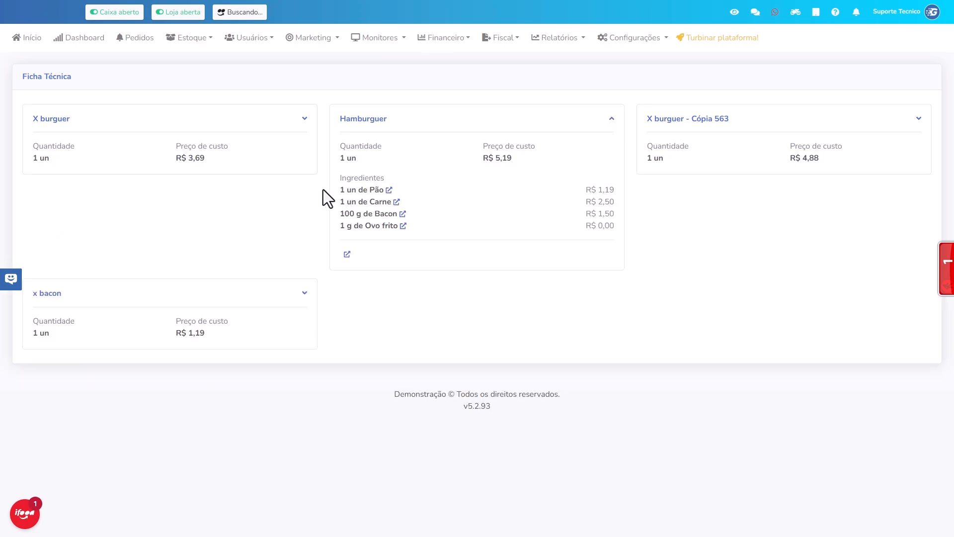
{"action": "left_click_drag", "start_coordinate": [341, 202], "coordinate": [345, 228]}
{"action": "left_click", "coordinate": [385, 235]}
{"action": "left_click", "coordinate": [362, 234]}
{"action": "left_click_drag", "start_coordinate": [344, 123], "coordinate": [400, 126]}
{"action": "left_click_drag", "start_coordinate": [340, 158], "coordinate": [359, 158]}
{"action": "left_click_drag", "start_coordinate": [482, 158], "coordinate": [519, 162]}
{"action": "left_click_drag", "start_coordinate": [587, 189], "coordinate": [610, 214]}
{"action": "left_click", "coordinate": [599, 233]}
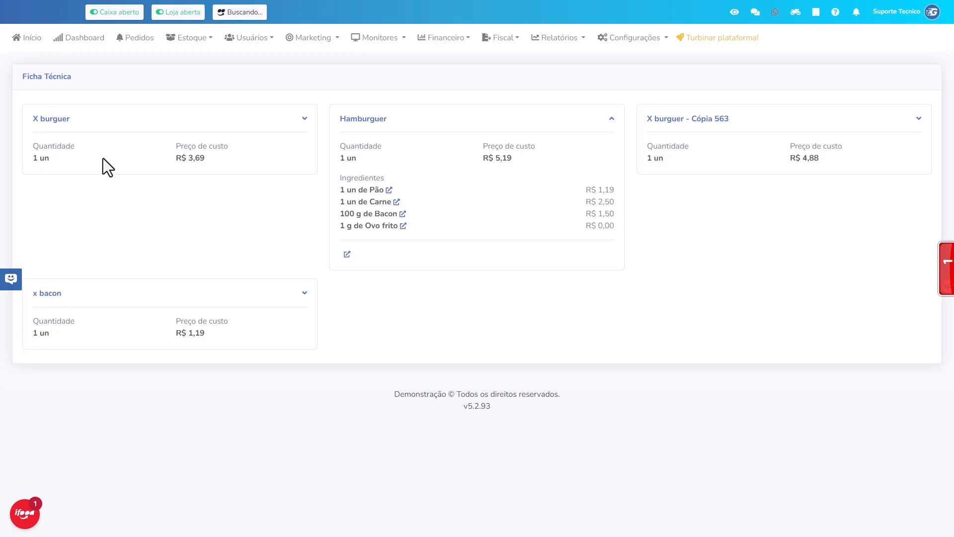